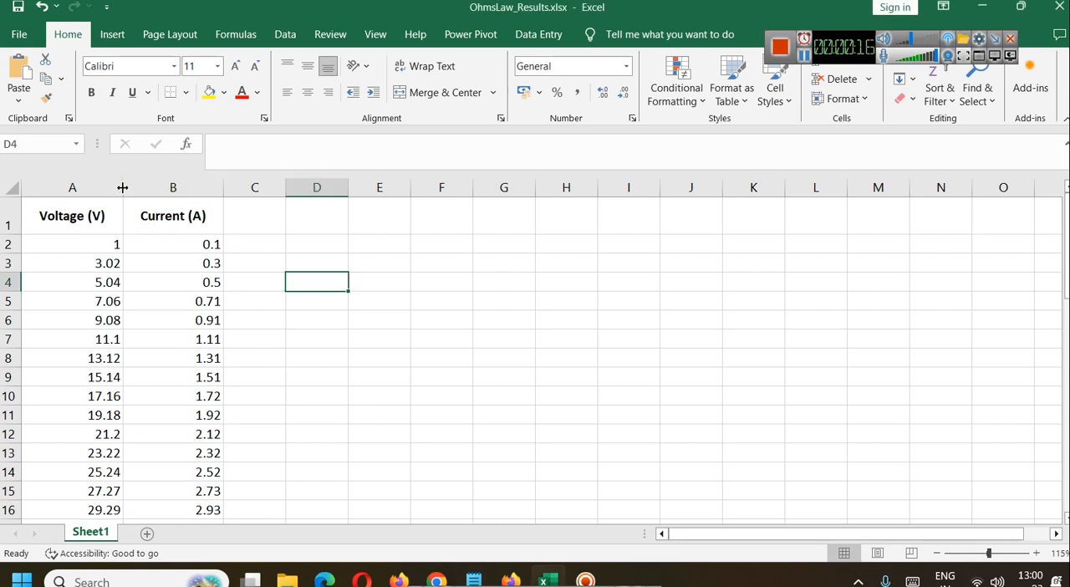
Step: Widen the Voltage (V) column, and select the voltage column followed by the Current (A) column
left_click_drag(123, 187, 151, 187)
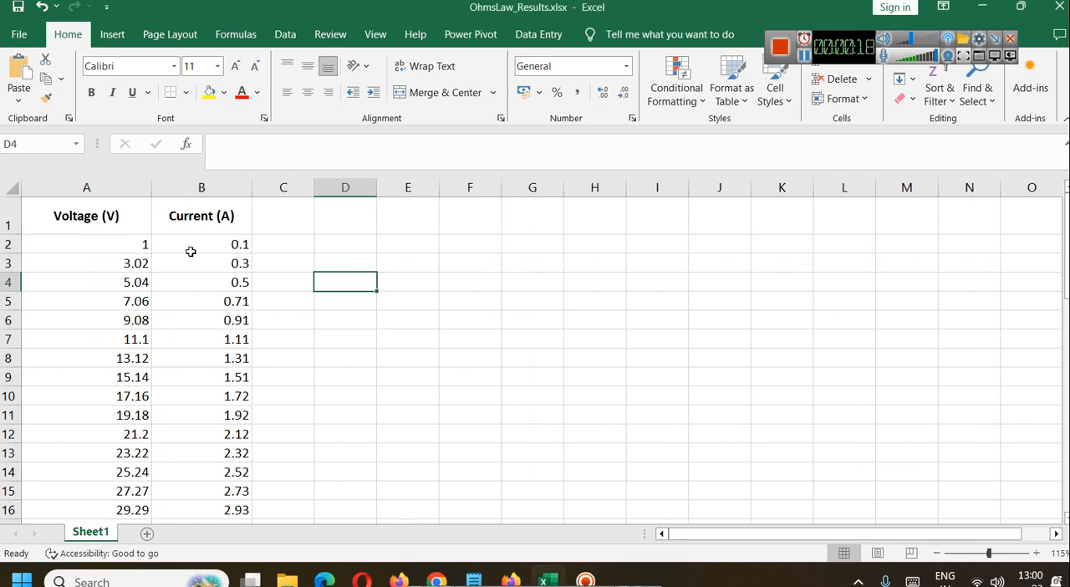
left_click(116, 180)
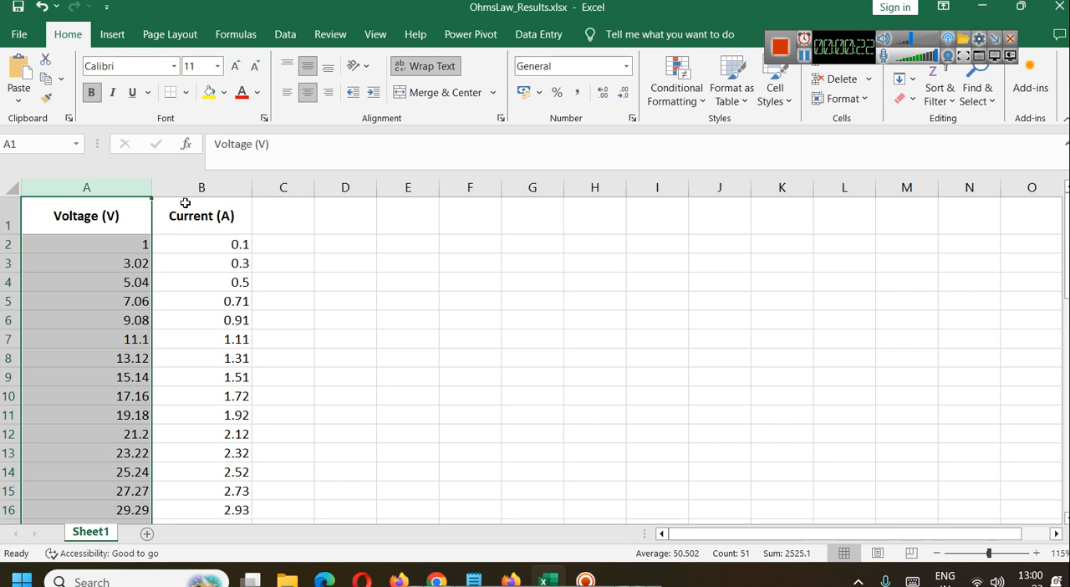
left_click(208, 184)
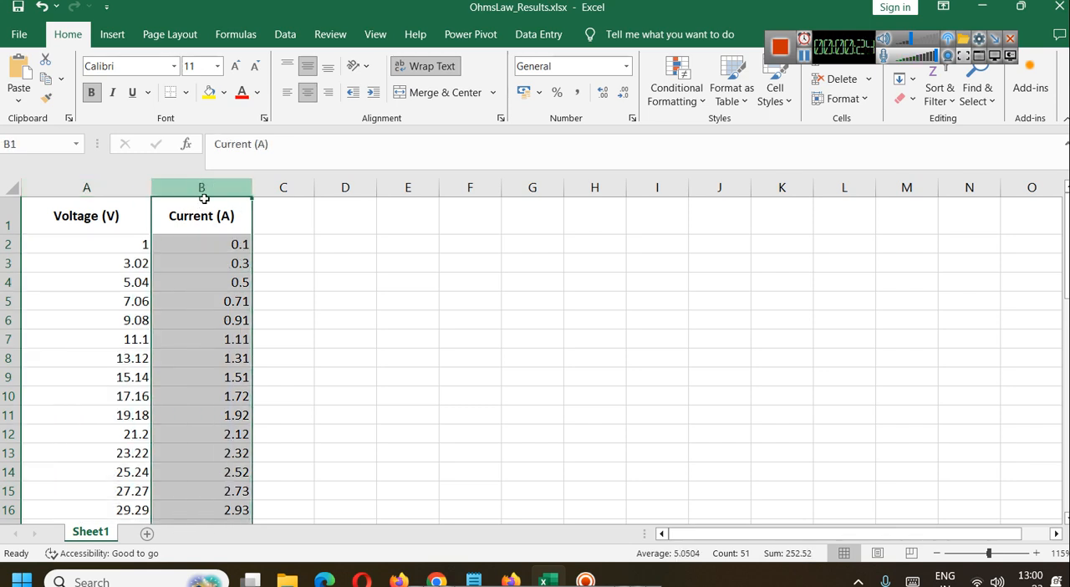
Step: Switch to the Ohm's Law simulation in Firefox and set the resistance to 10 Ω and the voltage to 1.9 V
mouse_move(513, 573)
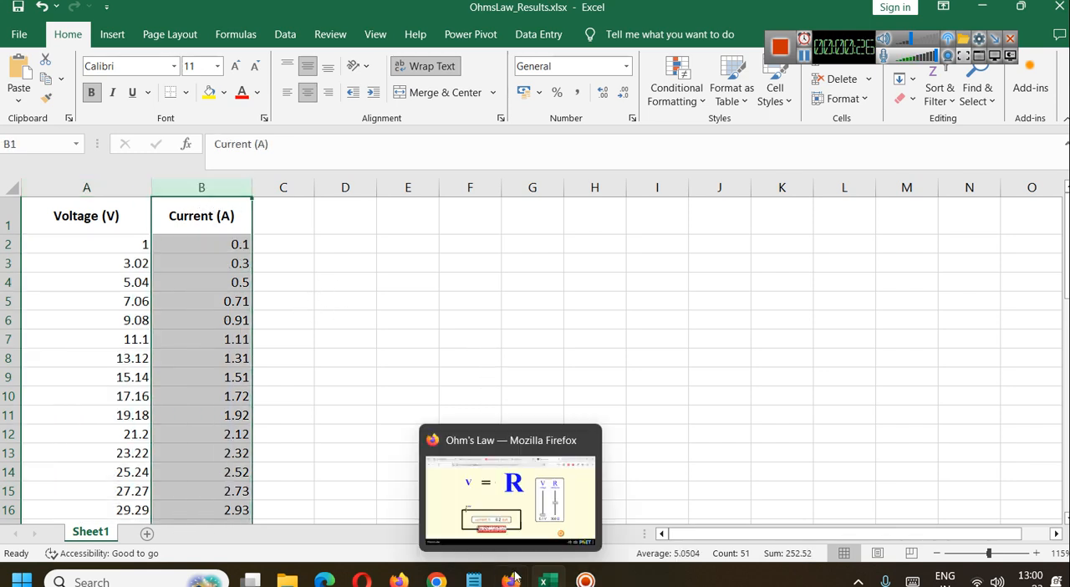
left_click(510, 493)
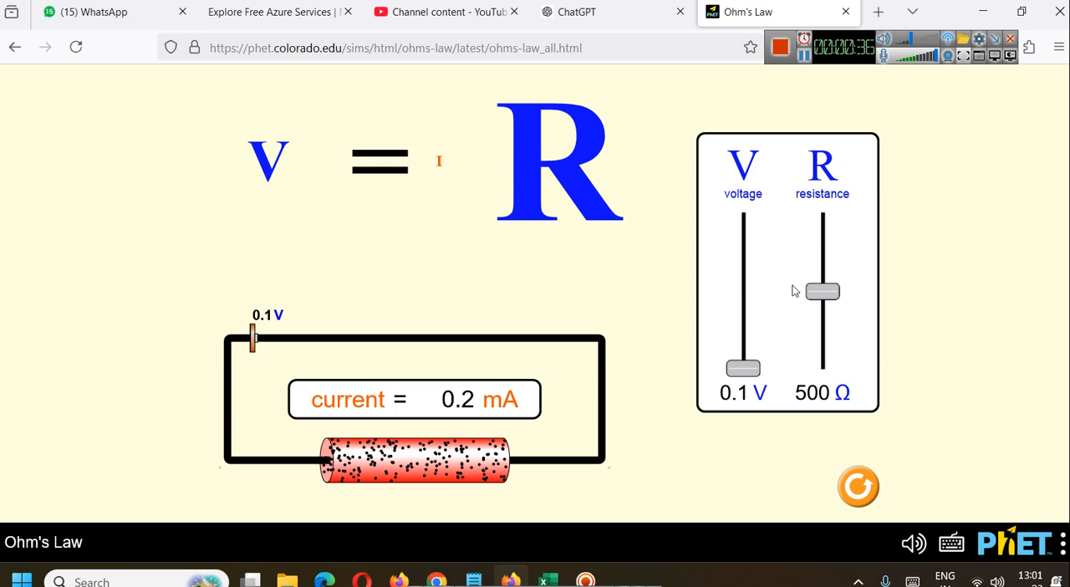
left_click_drag(823, 292, 824, 371)
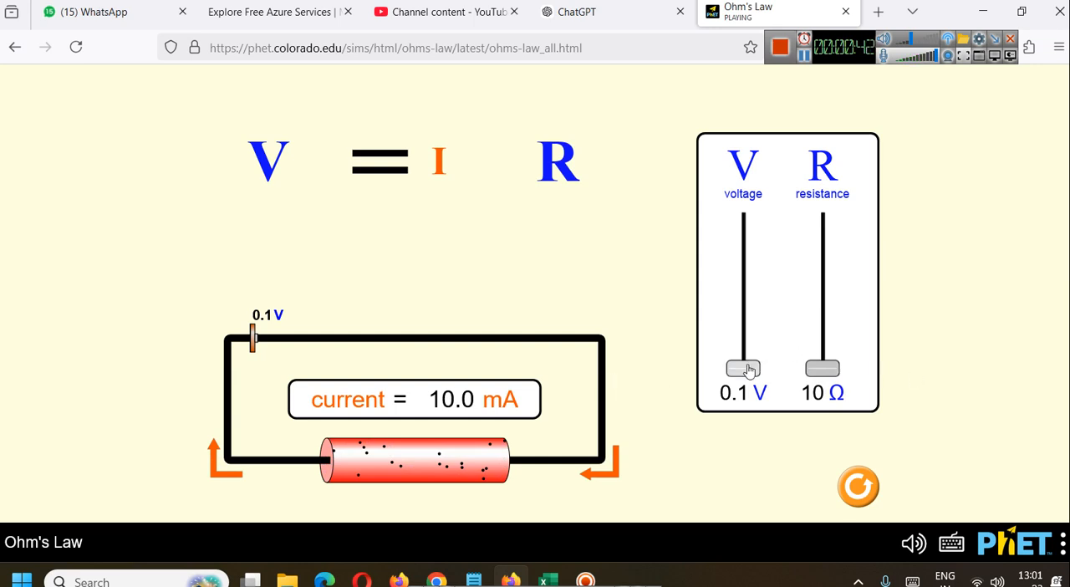
left_click_drag(750, 373, 751, 368)
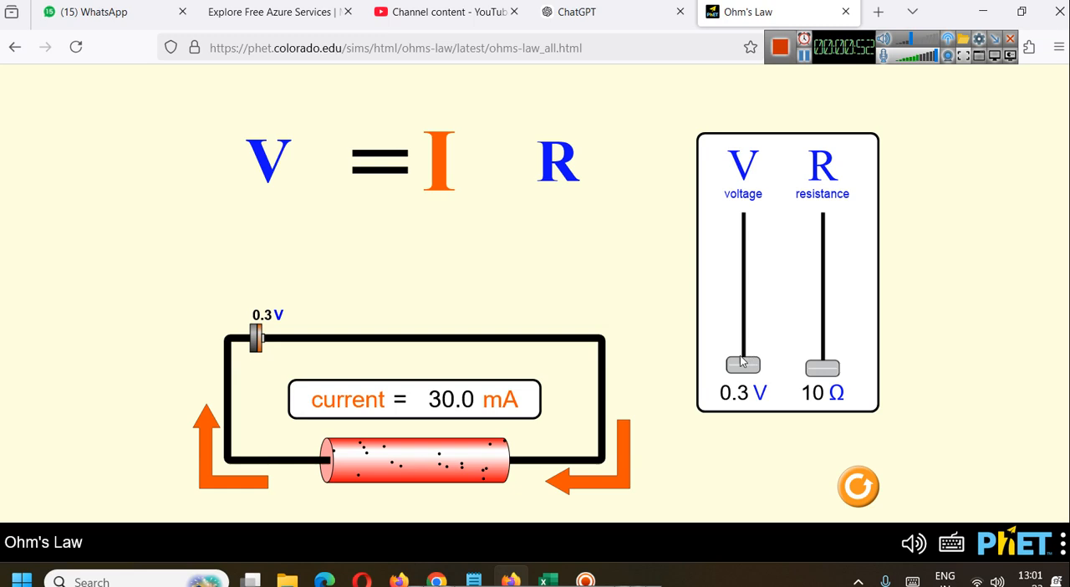
left_click_drag(743, 368, 743, 361)
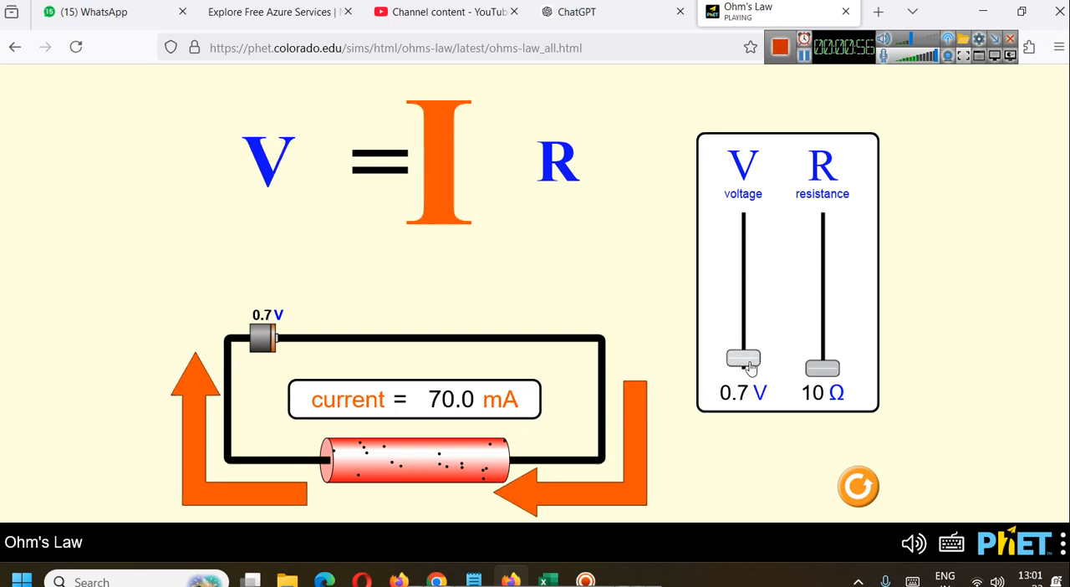
left_click_drag(751, 368, 743, 345)
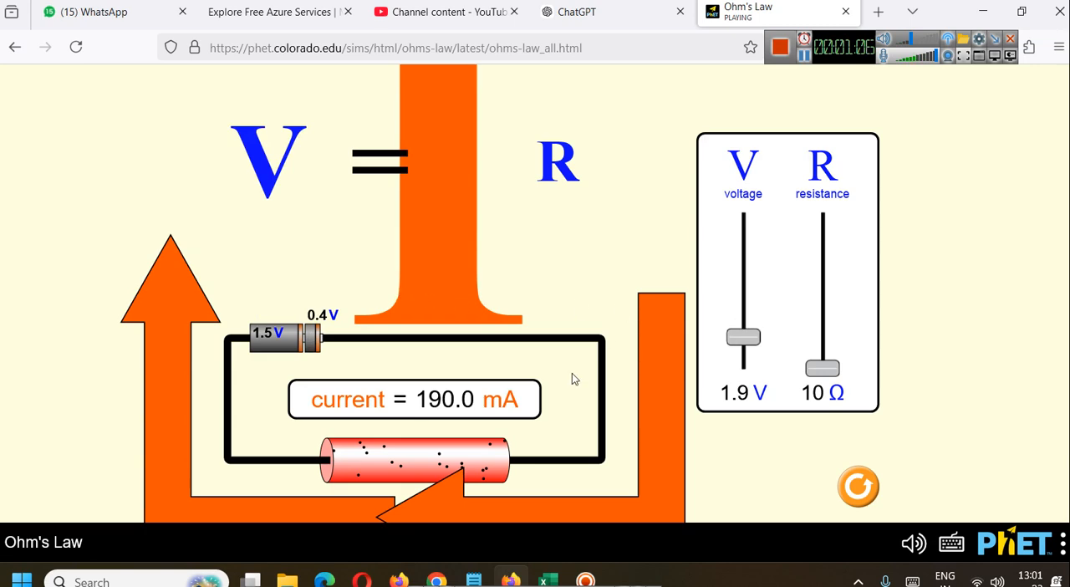
Step: Return to the OhmsLaw_Results workbook in Excel and review the voltage and current readings down to the last row
mouse_move(569, 563)
left_click(548, 579)
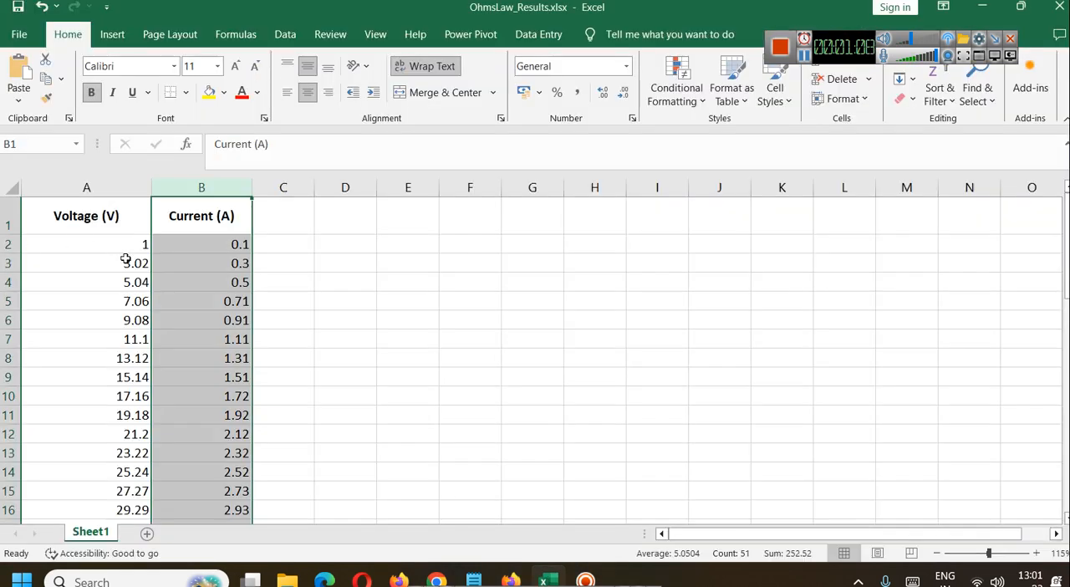
scroll(163, 301, "down", 15)
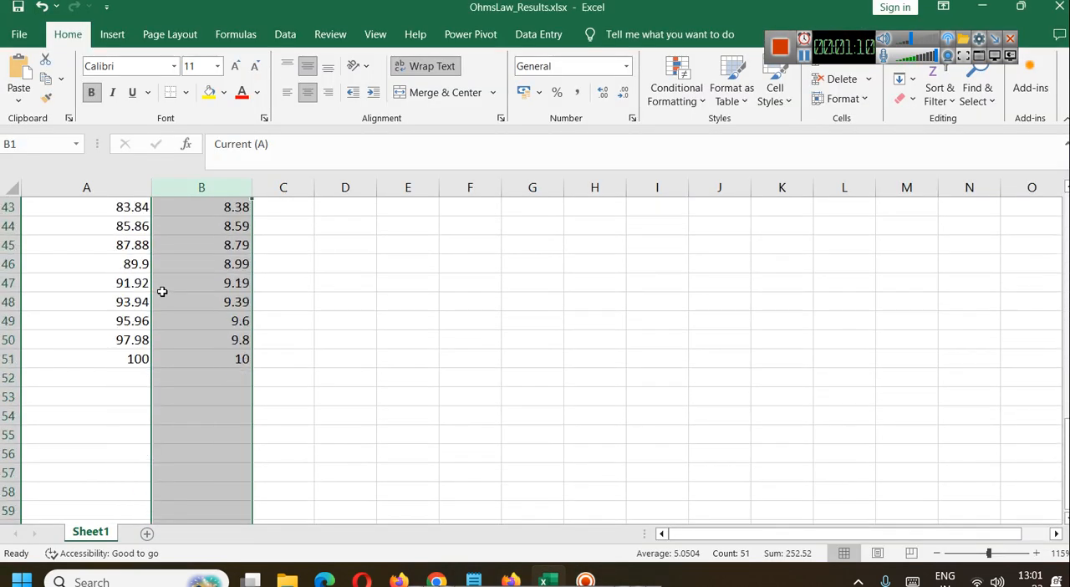
scroll(434, 305, "up", 6)
left_click(454, 302)
scroll(418, 322, "down", 5)
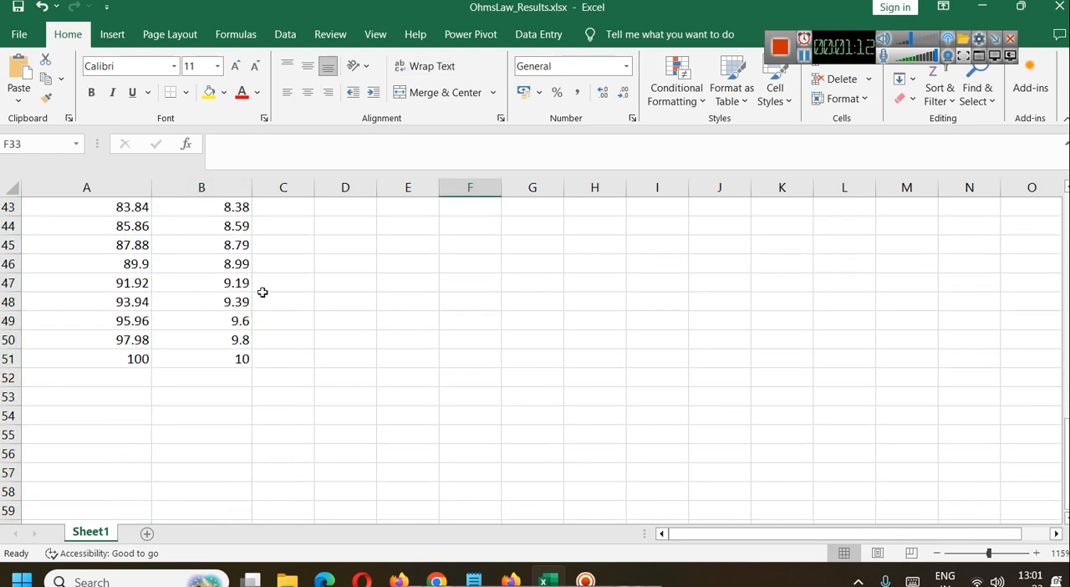
Step: Convert the range A1:B51 into a table with headers and widen its Current (A) column
left_click_drag(245, 354, 105, 152)
key("ctrl+t")
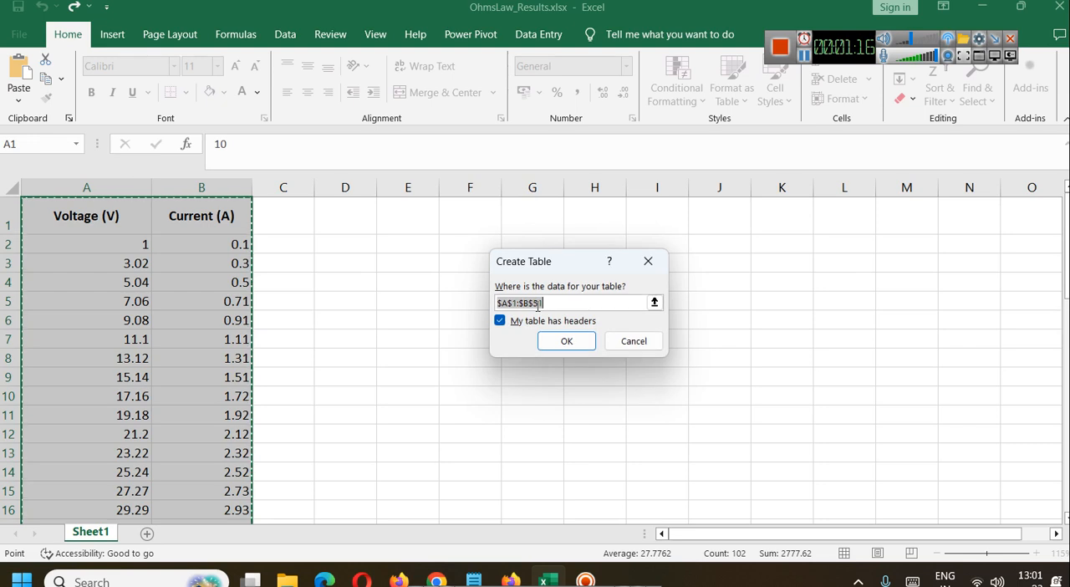
left_click(560, 343)
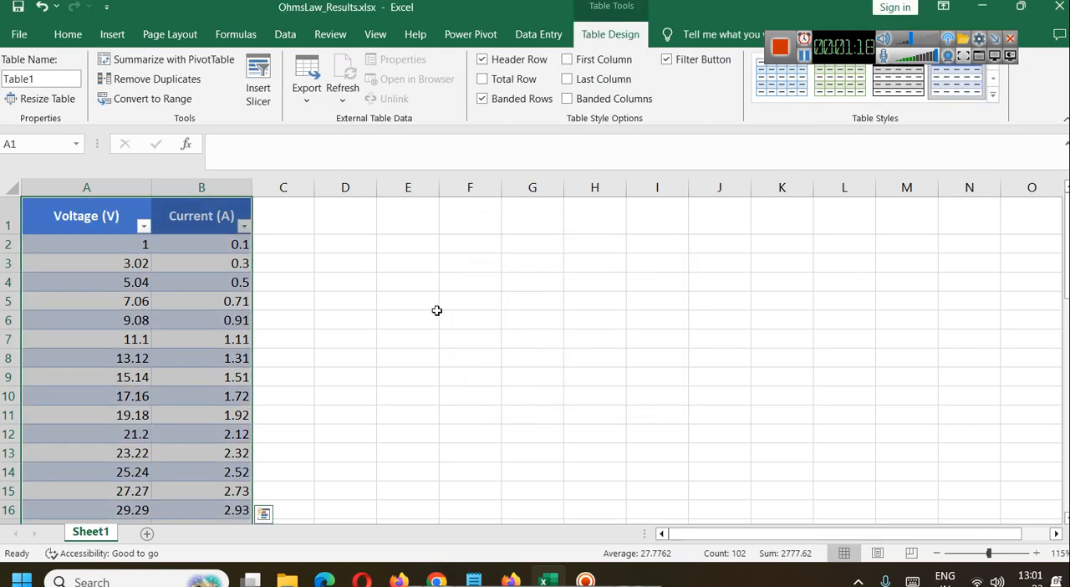
left_click(435, 314)
left_click_drag(253, 187, 286, 187)
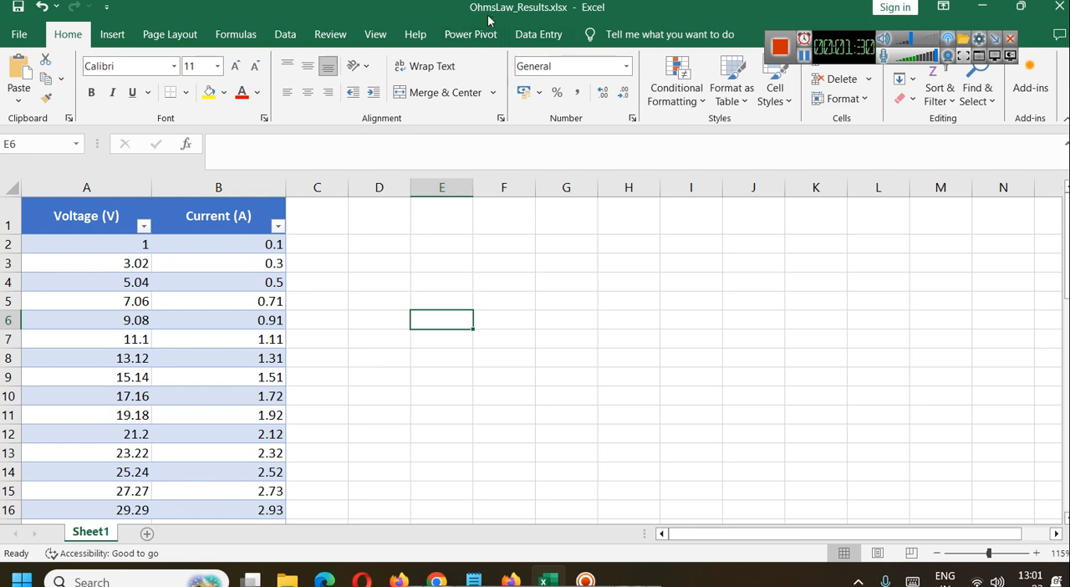
Step: Launch Tableau Public 2021.4, connected to the OhmsLaw_Results.xlsx workbook, and enlarge the data preview with the table details collapsed
left_click(125, 580)
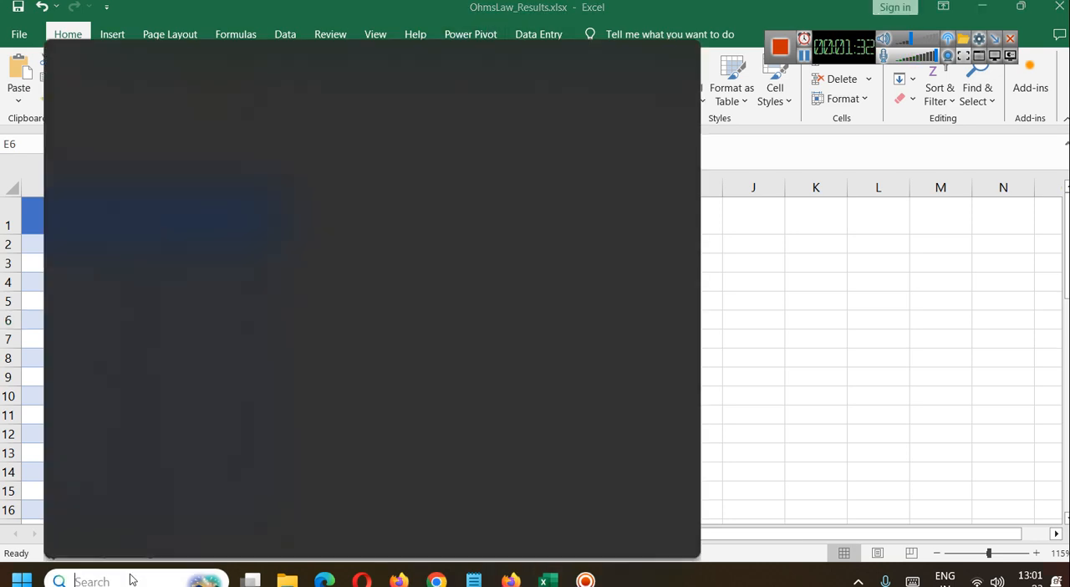
type("tabl")
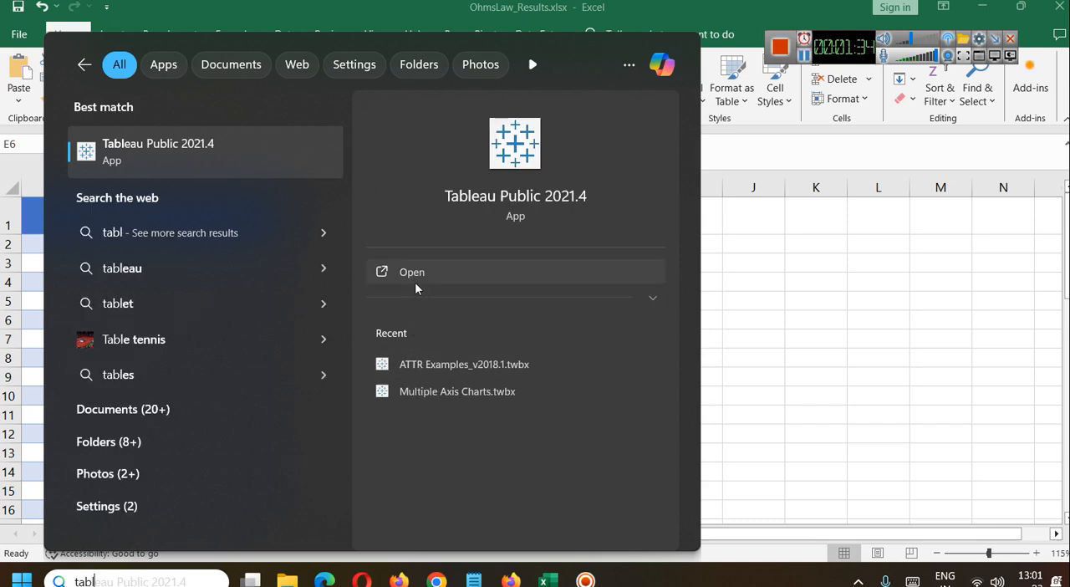
left_click(415, 282)
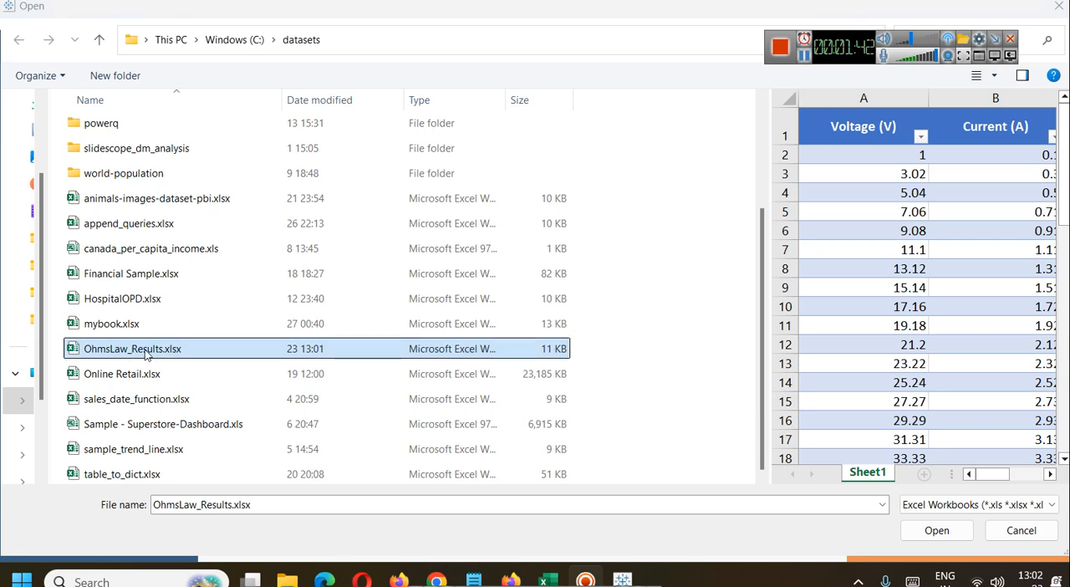
left_click(930, 530)
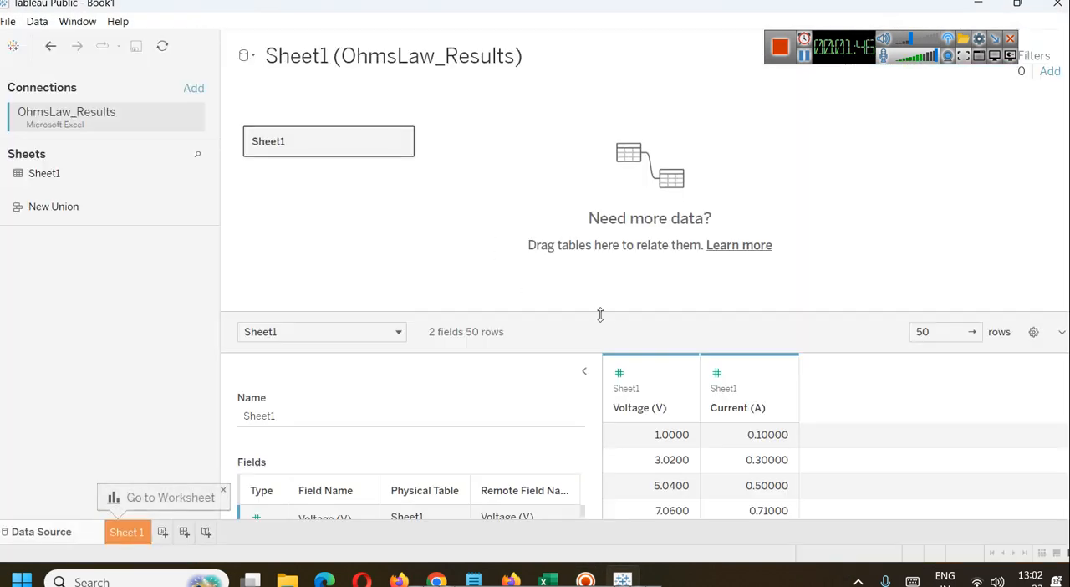
left_click_drag(611, 314, 616, 159)
left_click(585, 221)
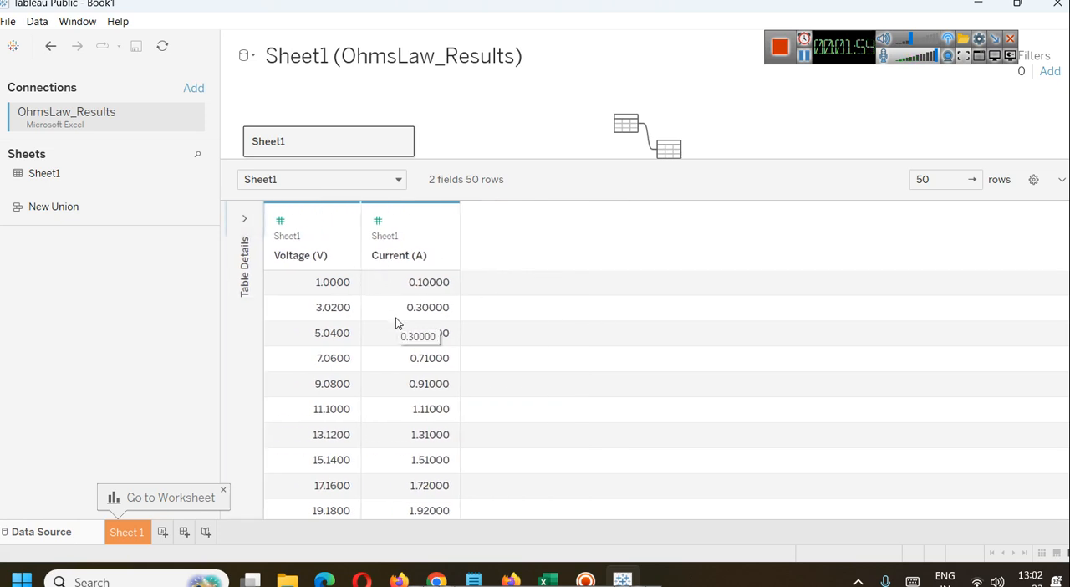
Step: Open the Sheet 1 worksheet and rename it "Ohms Law - Visualization"
left_click(144, 530)
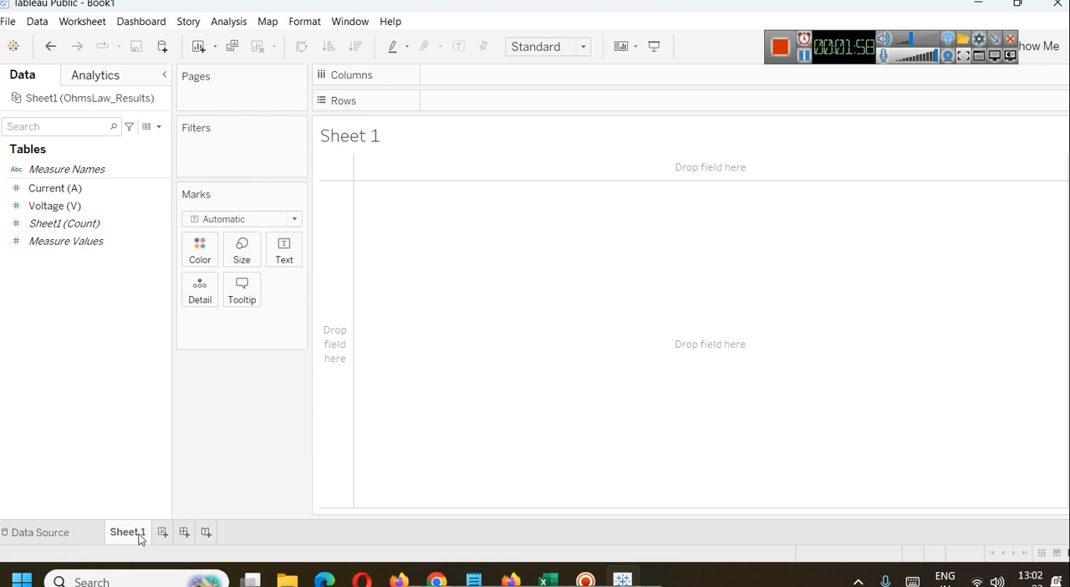
right_click(137, 535)
left_click(200, 369)
type("Ohms Law -")
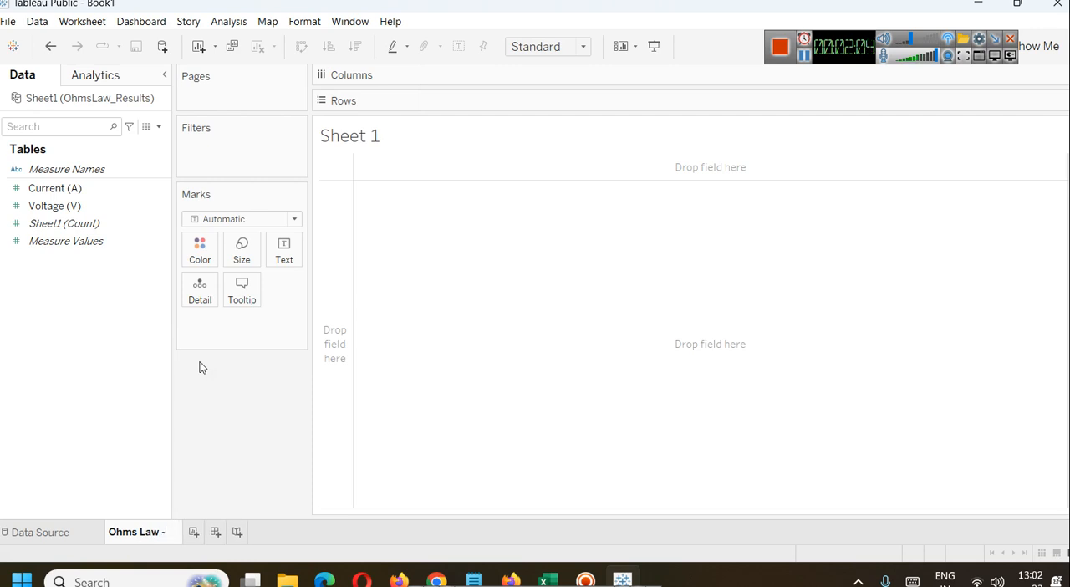
type(" Anal")
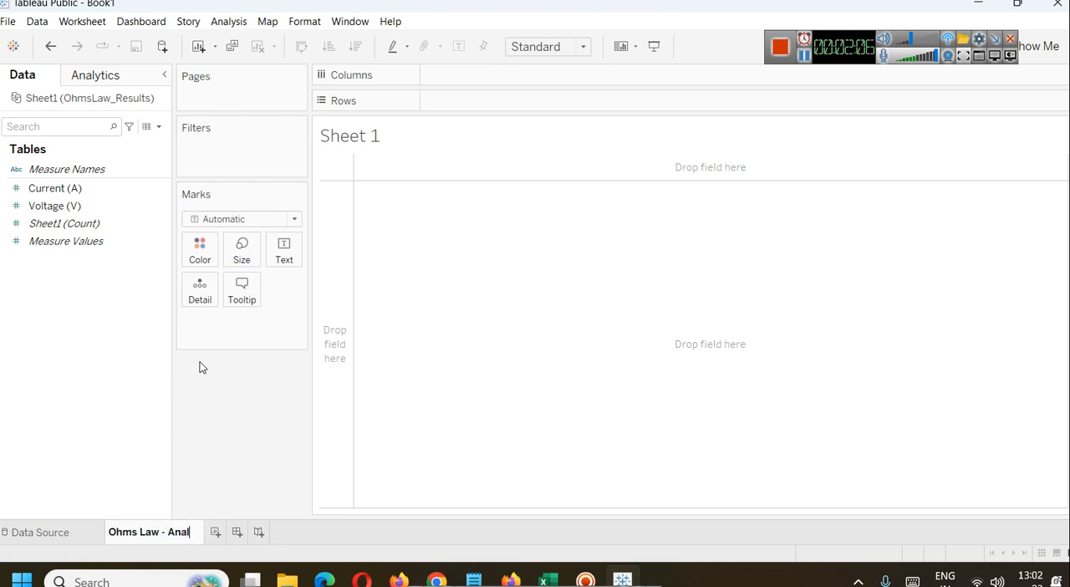
key("BackSpace")
key("BackSpace")
key("BackSpace")
key("BackSpace")
type("Visualization")
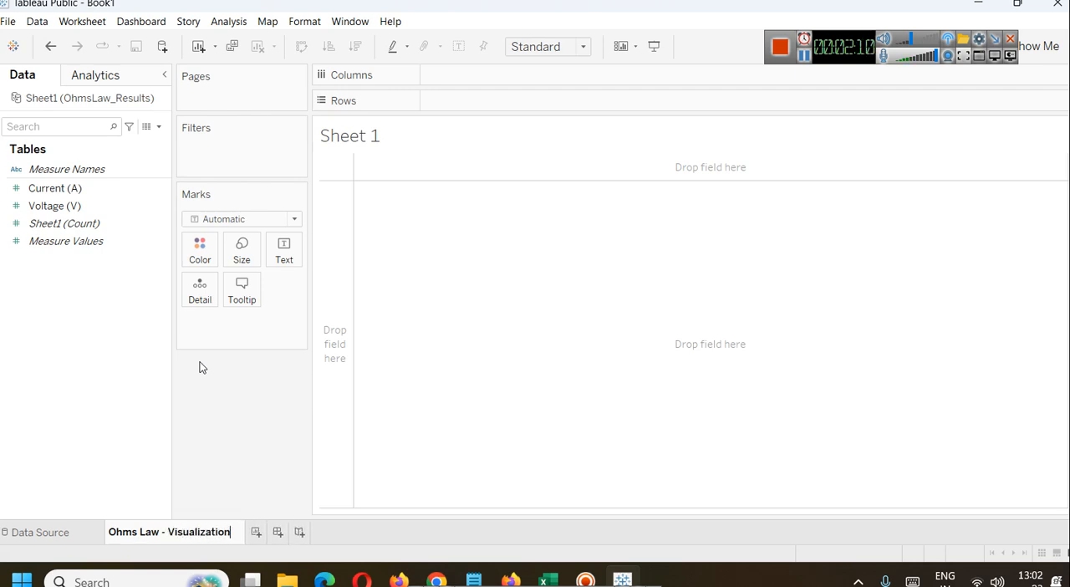
key("Return")
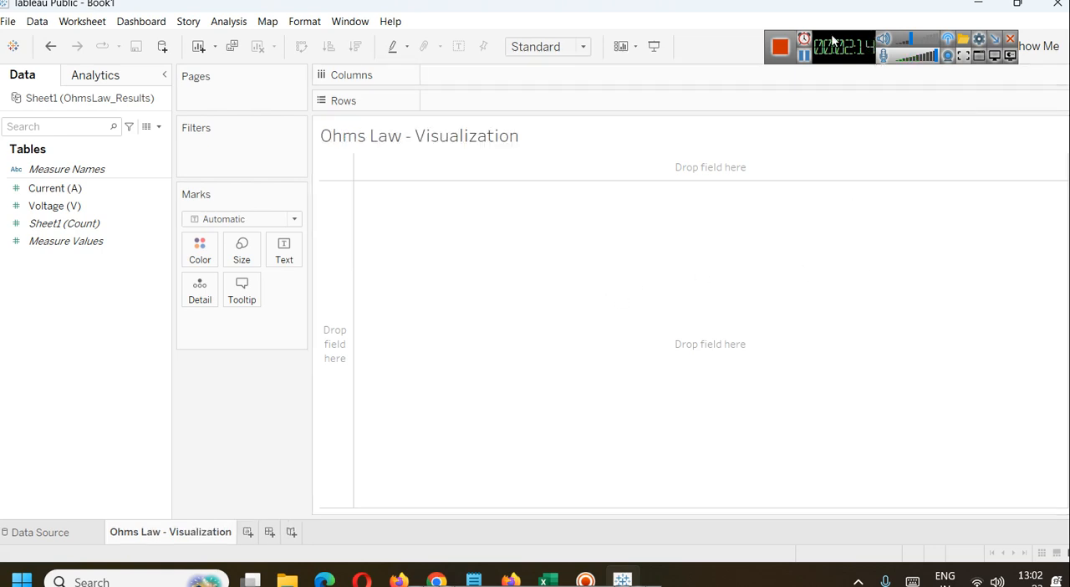
Step: Switch to the Excel workbook and select the Voltage (V) column to review its readings
left_click_drag(858, 39, 862, 19)
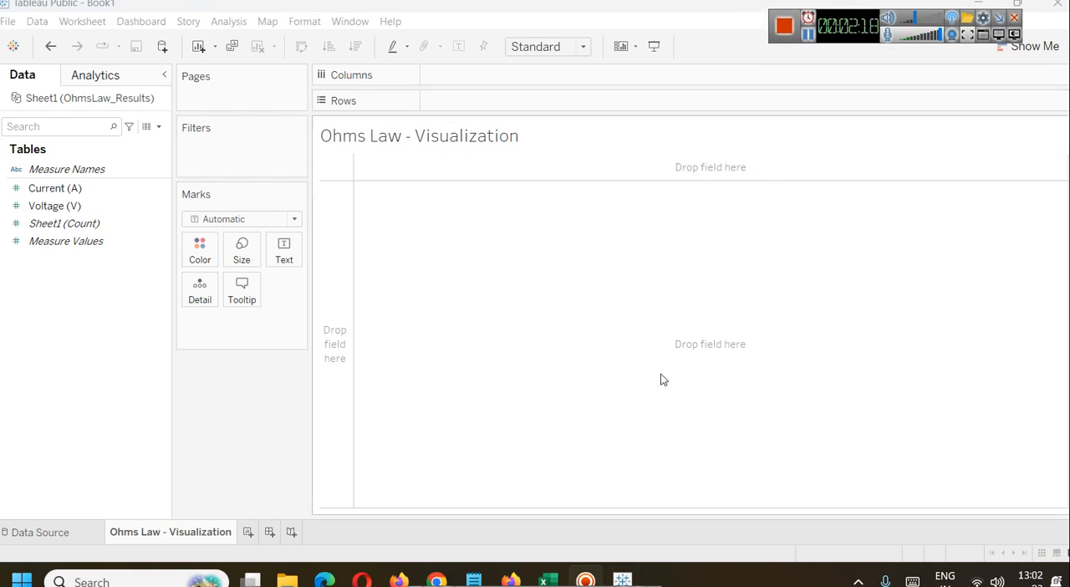
left_click(548, 579)
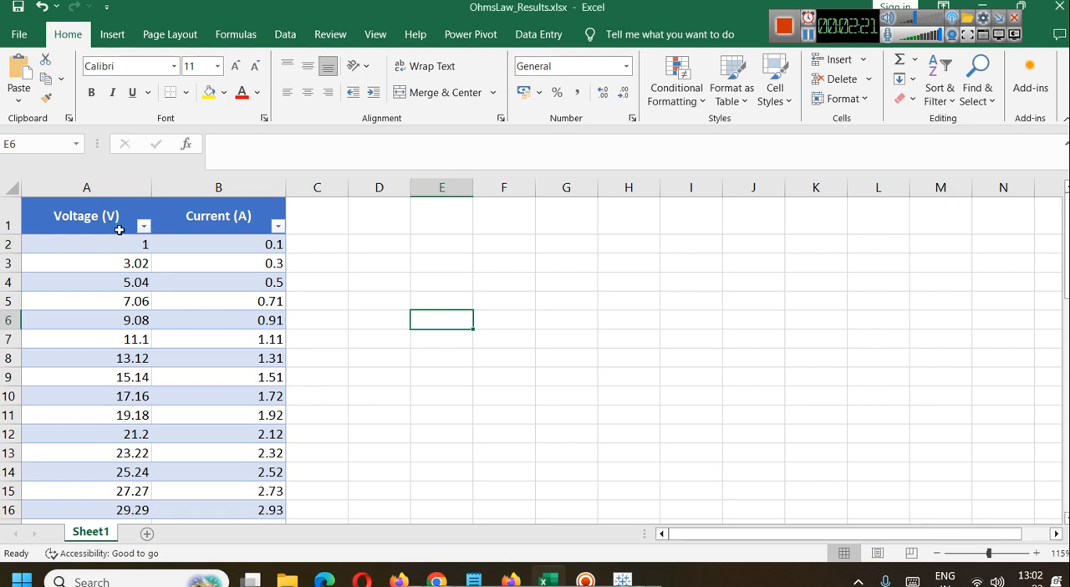
left_click(118, 186)
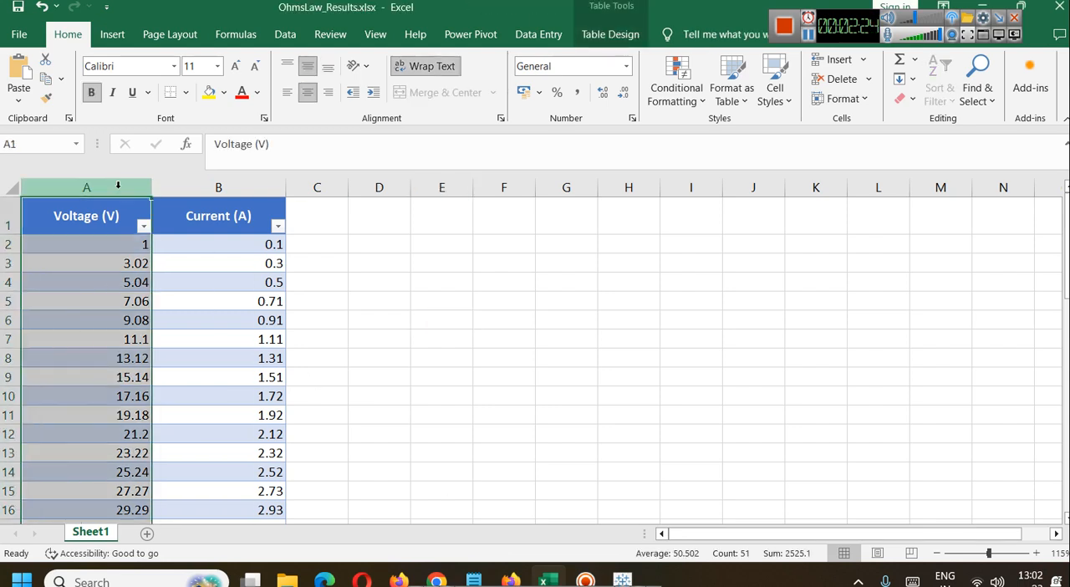
Step: Switch to the Ohm's Law simulation in Firefox and raise the voltage to 3.4 V and on to 5.2 V
left_click(437, 579)
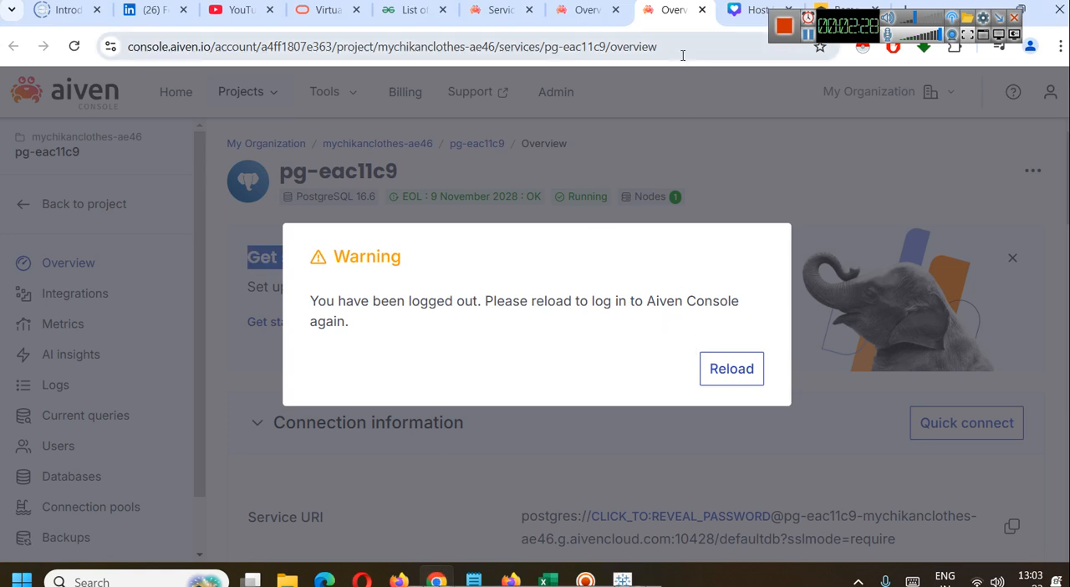
left_click(511, 579)
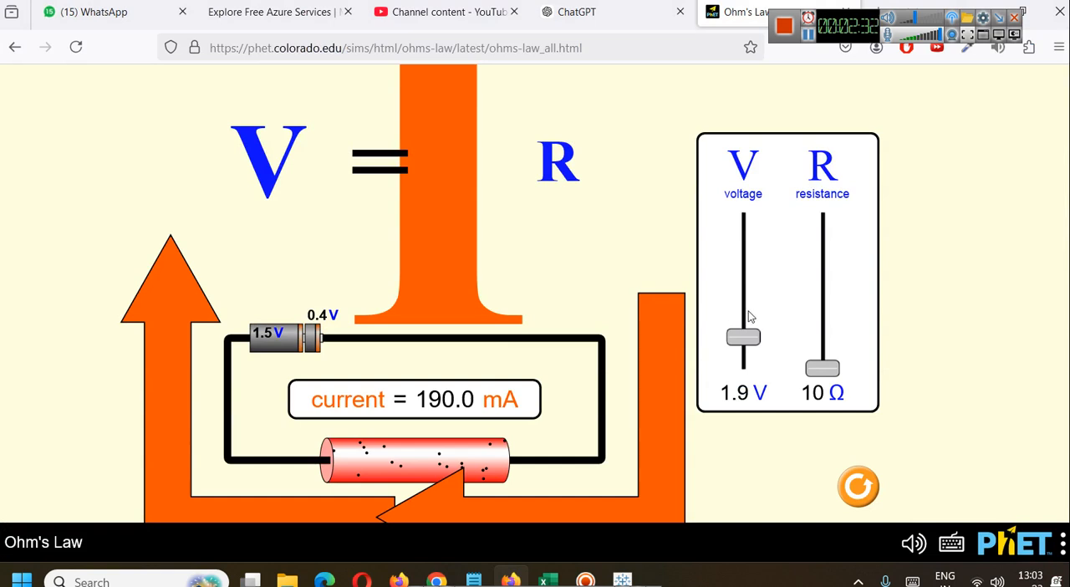
left_click(747, 315)
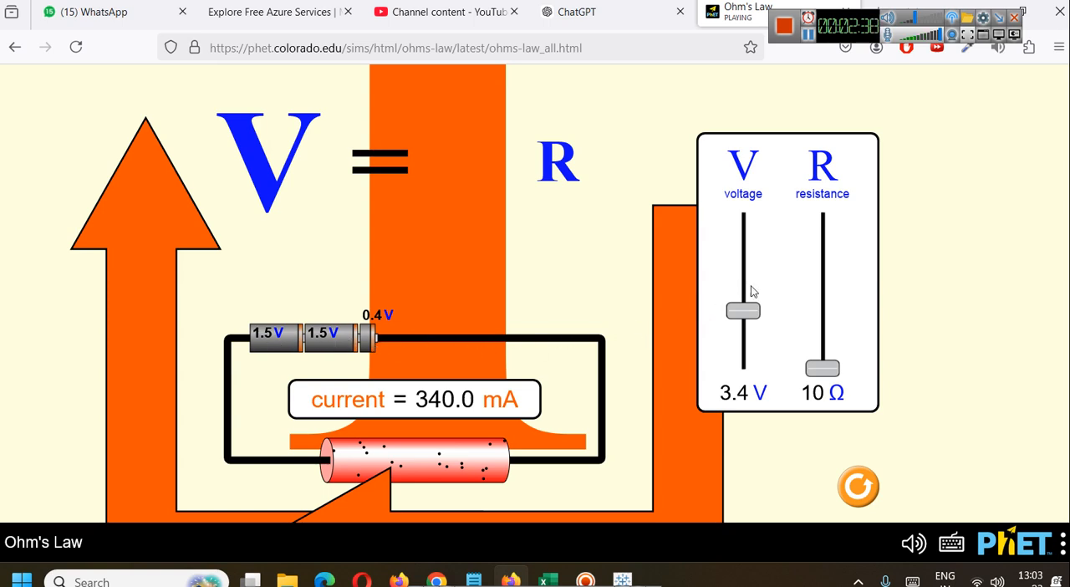
left_click_drag(744, 307, 743, 280)
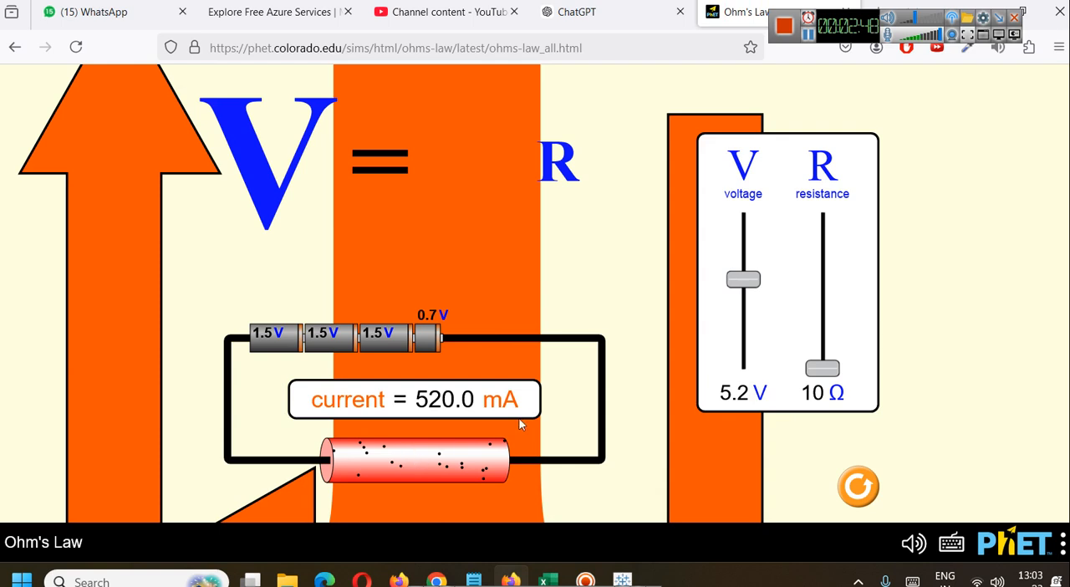
Step: Return to the Tableau Public worksheet and place the Voltage (V) field on Rows
left_click(546, 579)
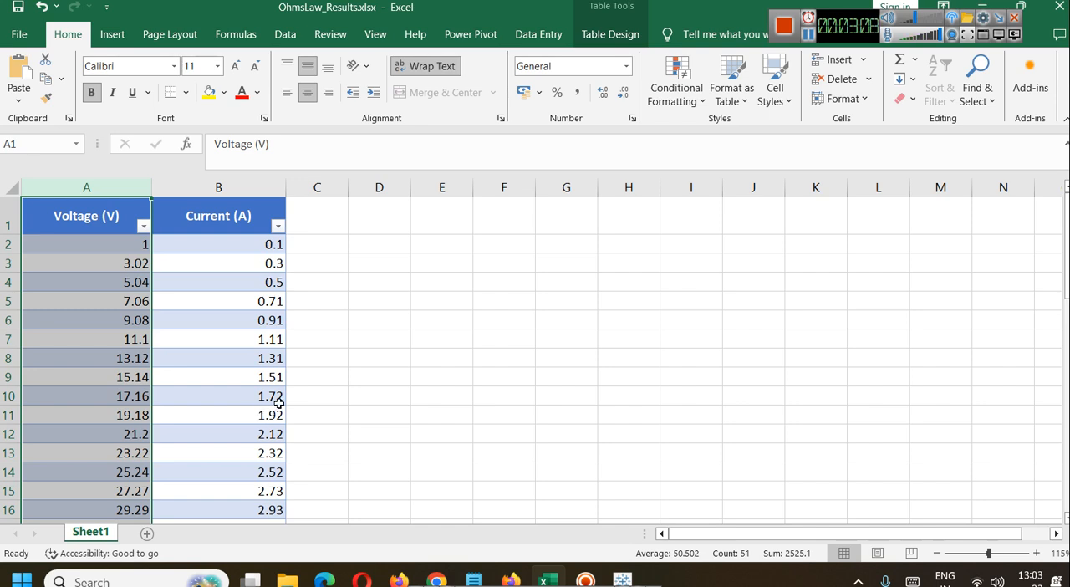
left_click(622, 579)
left_click(55, 188)
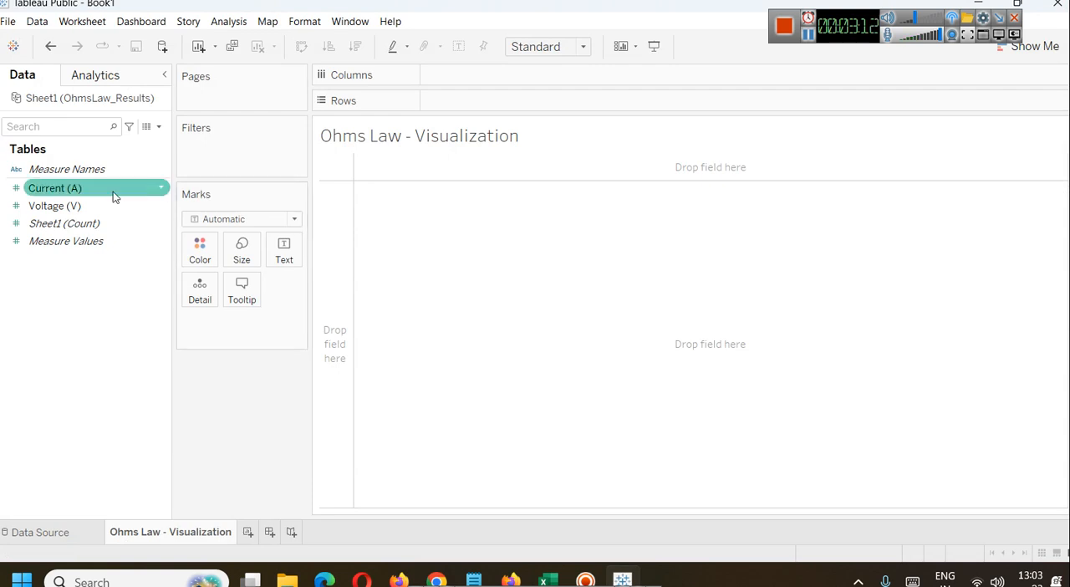
mouse_move(54, 206)
left_mouse_down()
mouse_move(376, 173)
mouse_move(499, 100)
left_mouse_up()
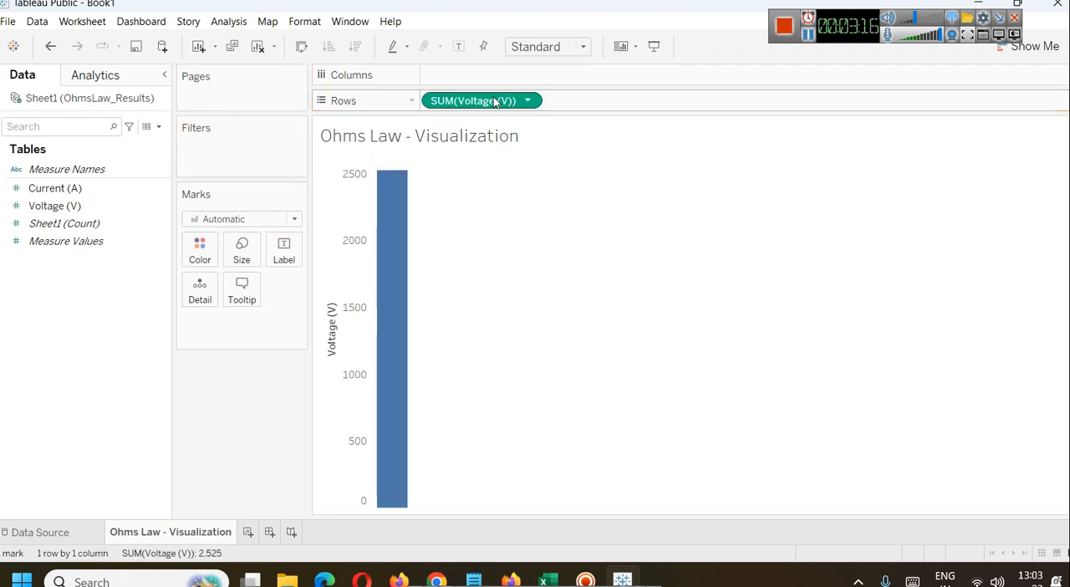
Step: Add the Current (A) field to Rows and move the Voltage (V) field from Rows to Columns
left_click_drag(55, 188, 585, 102)
left_click_drag(451, 100, 469, 75)
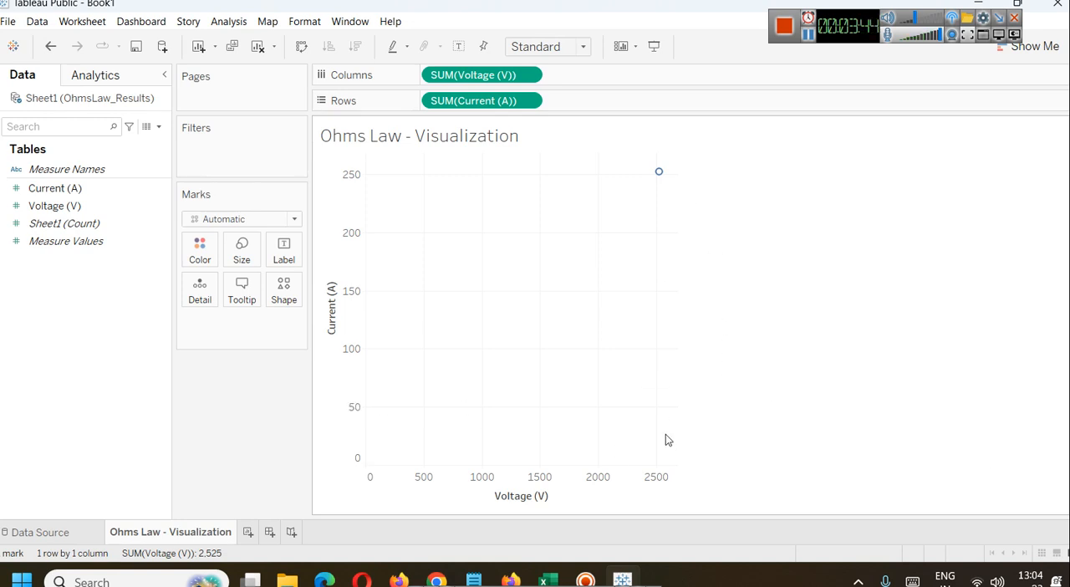
Step: Switch to the Excel workbook, select the Current (A) column to review its readings, and return to the Tableau worksheet
left_click(542, 536)
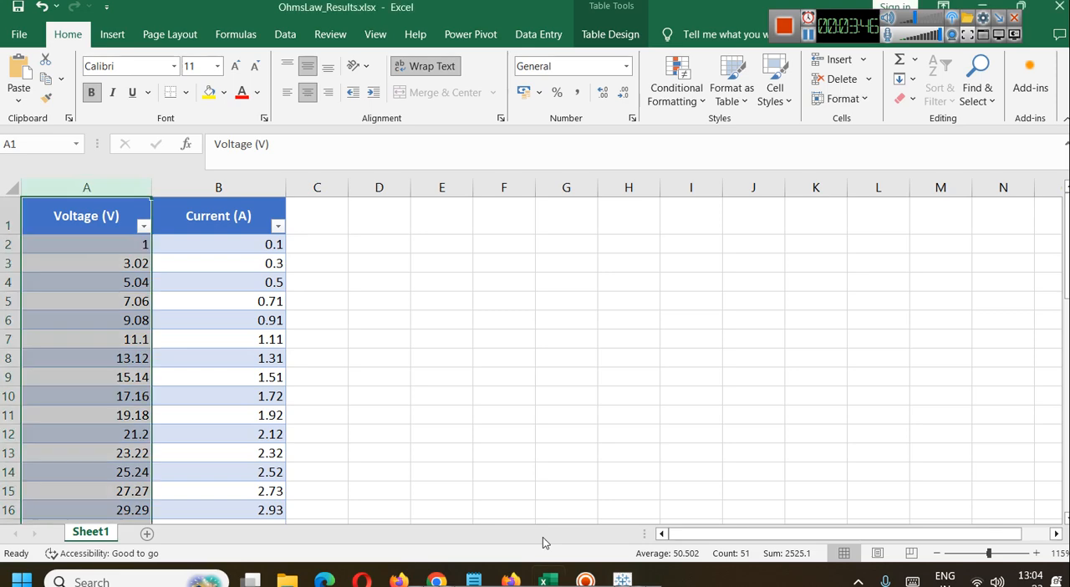
left_click(233, 184)
left_click(981, 6)
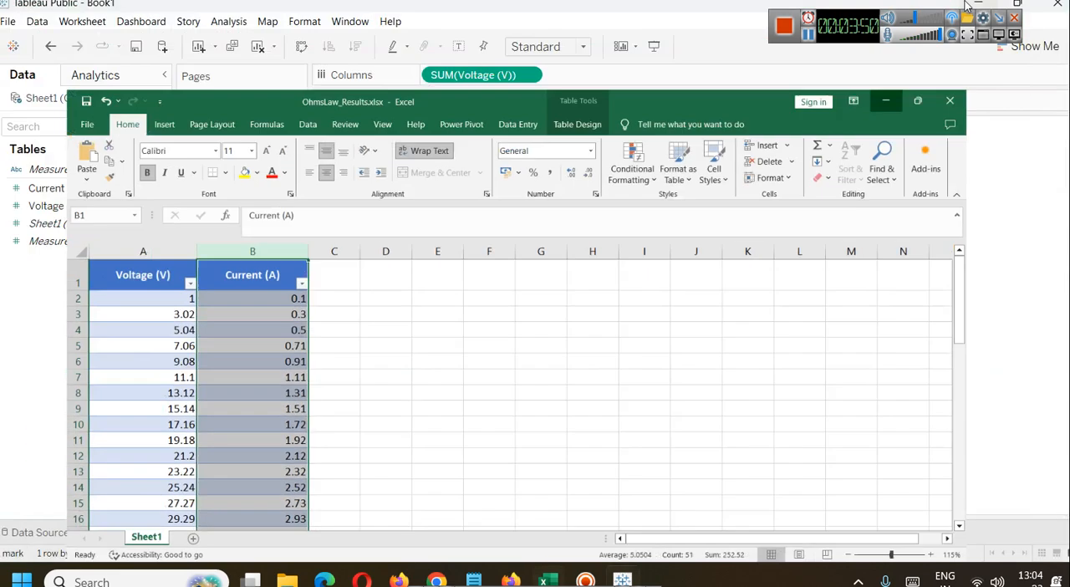
Step: Turn off Aggregate Measures so the worksheet plots every individual voltage and current reading
mouse_move(660, 178)
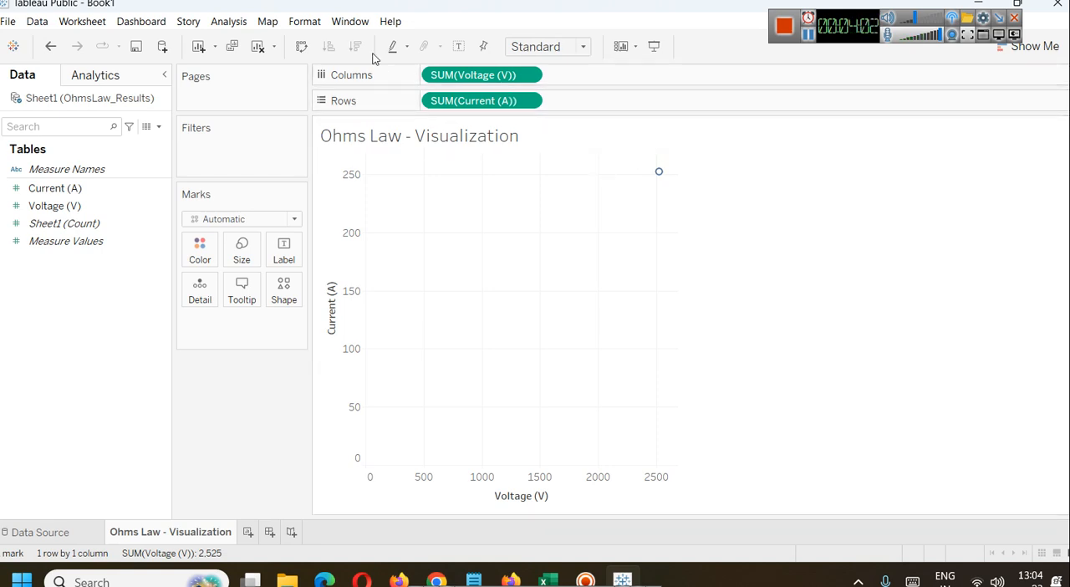
left_click(230, 20)
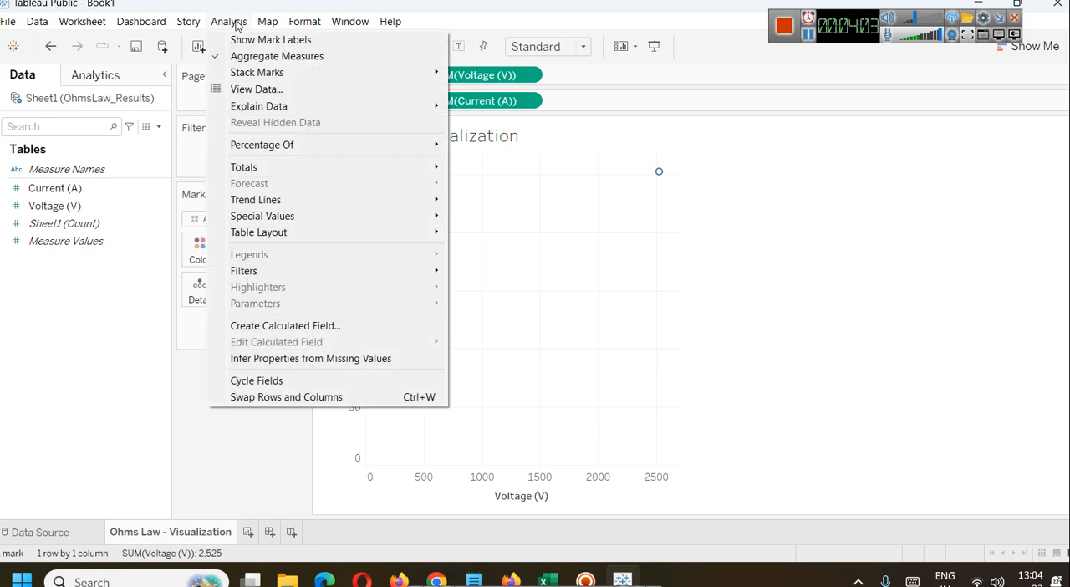
left_click(280, 58)
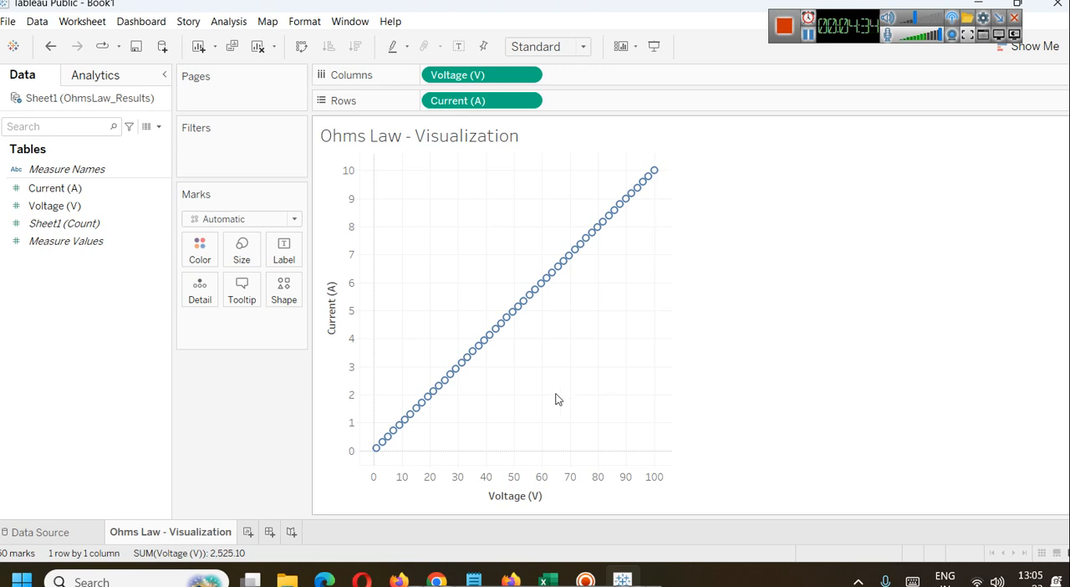
Step: Switch to the Ohms Law notes in Notepad and add the formula "V = IR" two lines below the last line
mouse_move(473, 580)
left_click(543, 497)
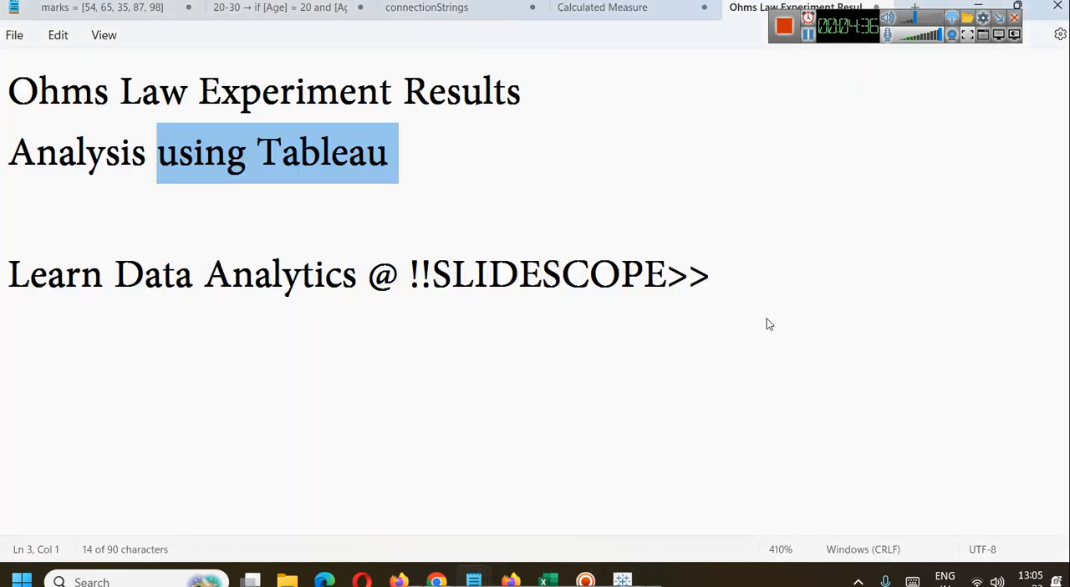
left_click(767, 322)
key("Return")
key("Return")
type("V = IR")
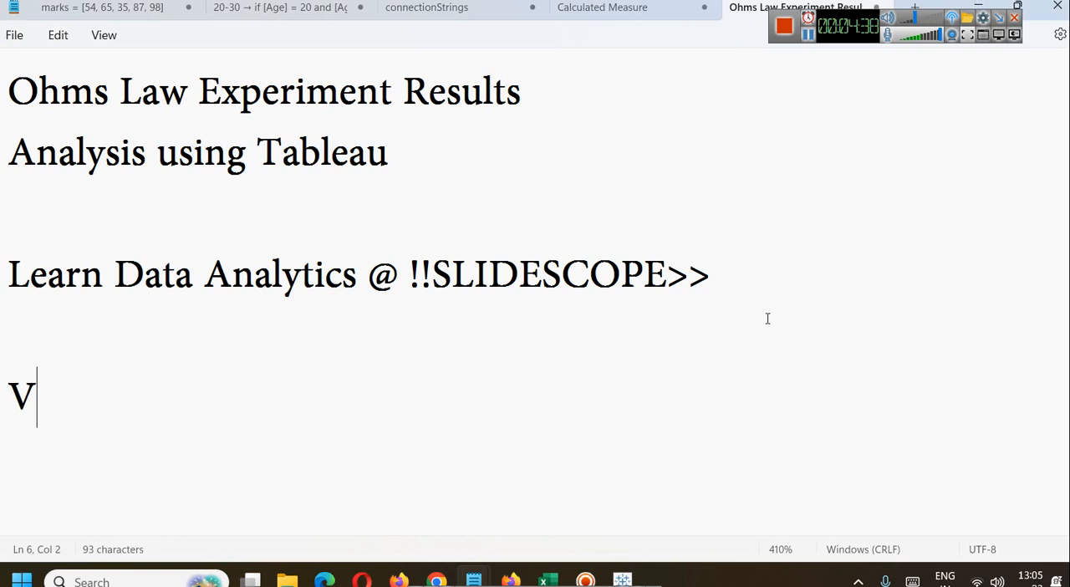